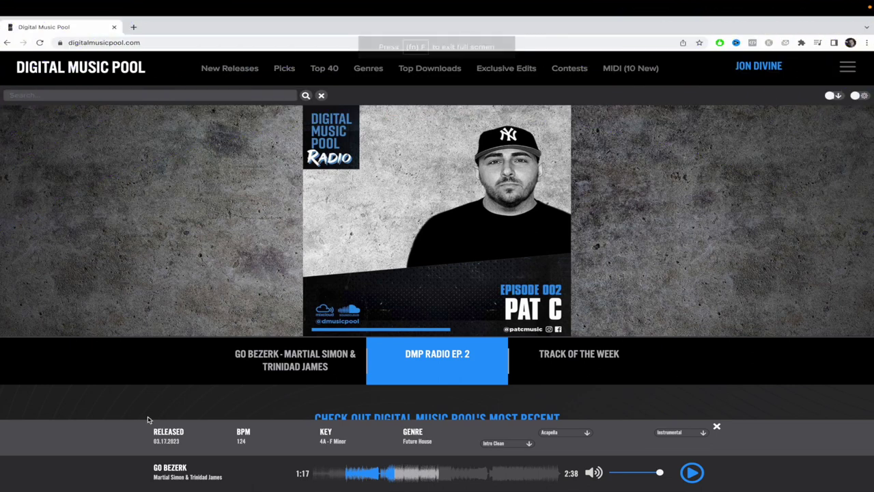
Browse the Digital Music Pool homepage, then begin adding tracks in Mixed In Key for key analysis.
{"action": "scroll", "coordinate": [147, 419], "scroll_direction": "down", "scroll_amount": 5}
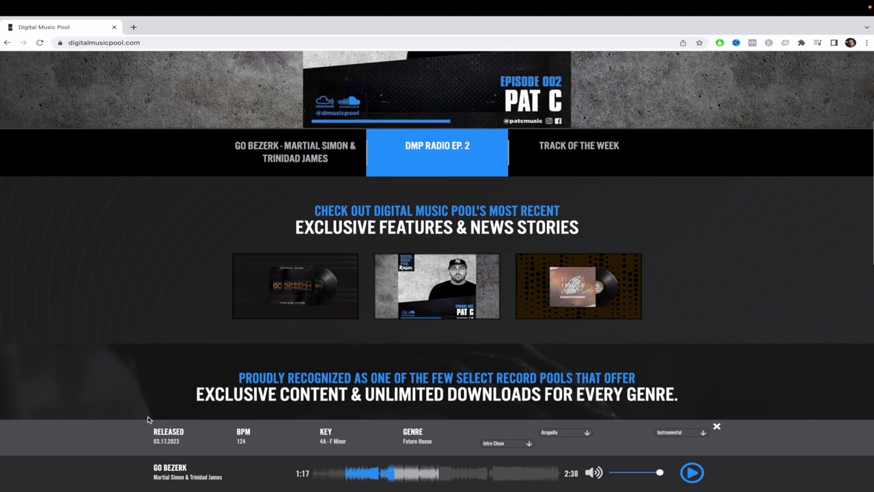
{"action": "scroll", "coordinate": [147, 419], "scroll_direction": "down", "scroll_amount": 2}
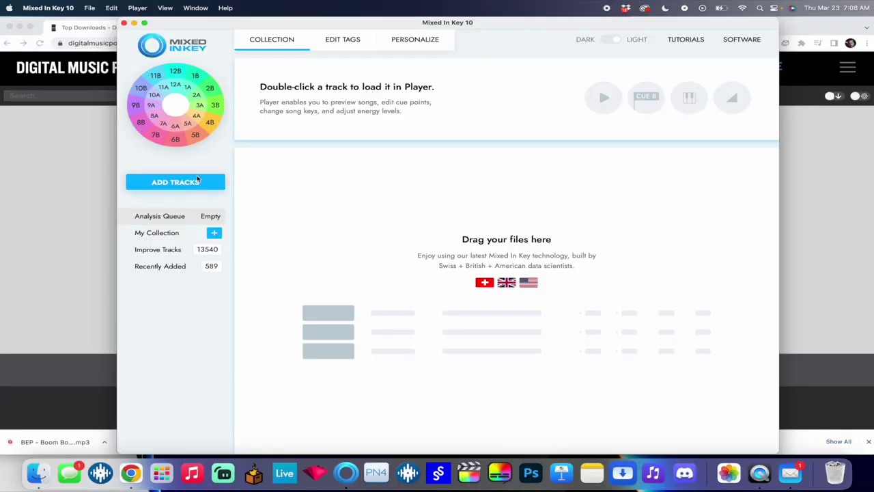
{"action": "left_click", "coordinate": [193, 181]}
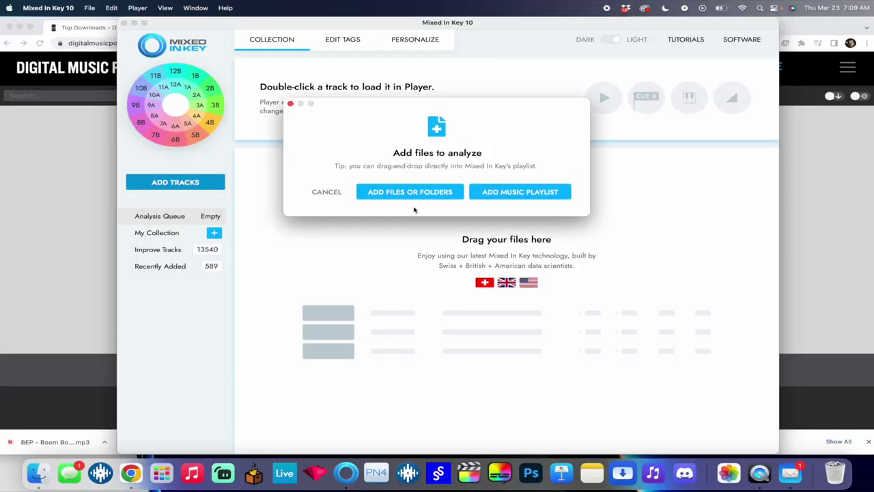
Choose to add files or folders of the downloaded tracks to Mixed In Key.
{"action": "left_click", "coordinate": [442, 192]}
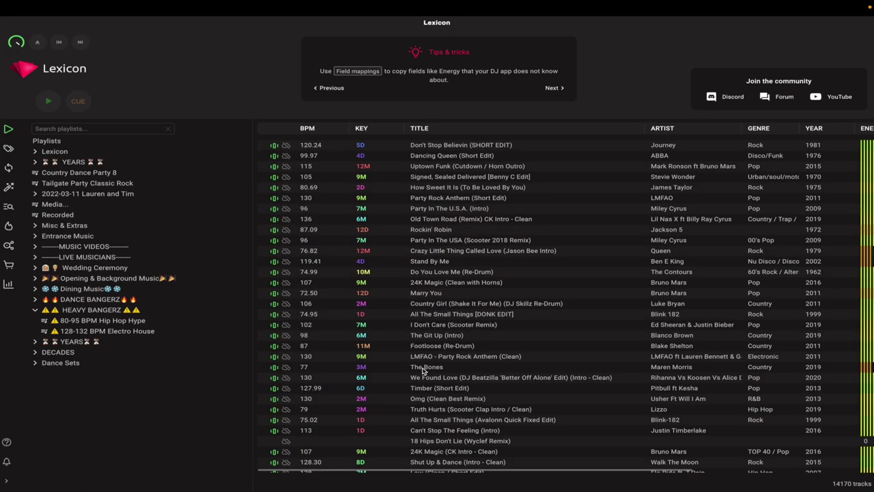
{"action": "mouse_move", "coordinate": [8, 130]}
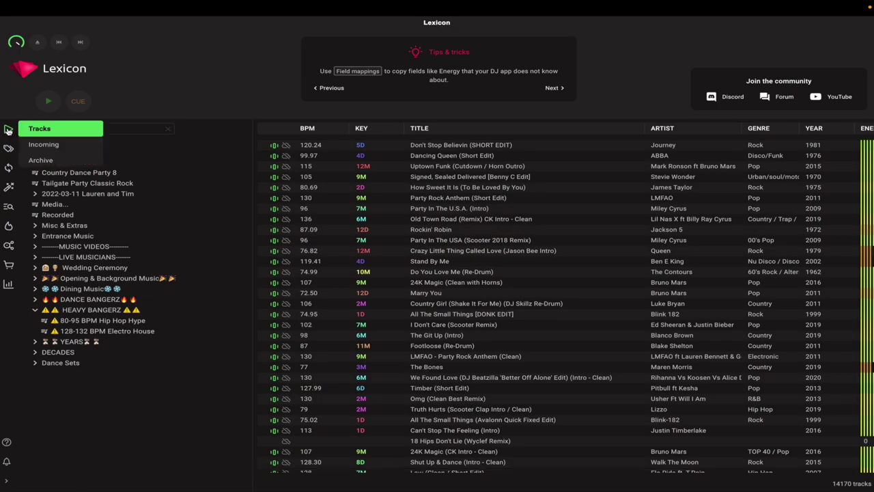
{"action": "left_click", "coordinate": [45, 145]}
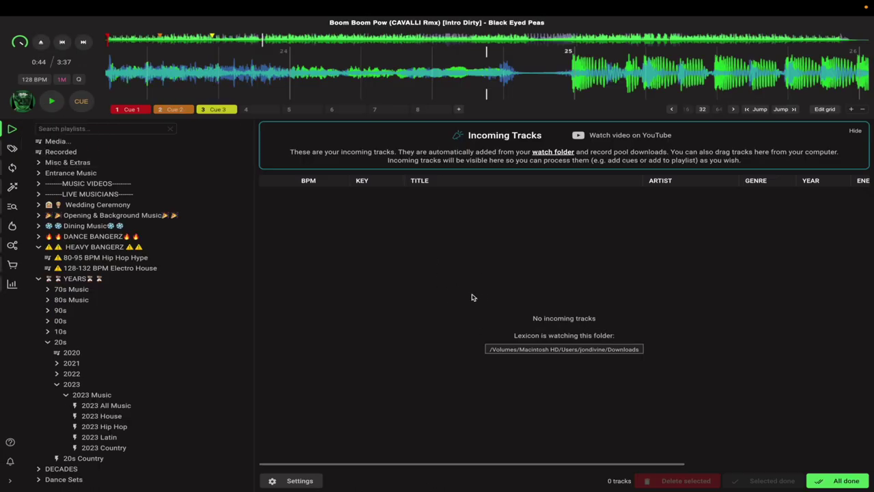
{"action": "left_click", "coordinate": [295, 481]}
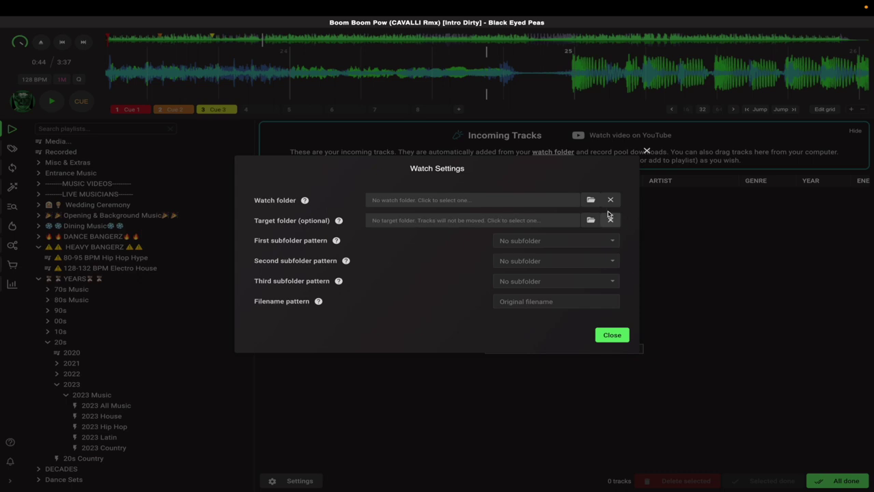
{"action": "left_click", "coordinate": [591, 200]}
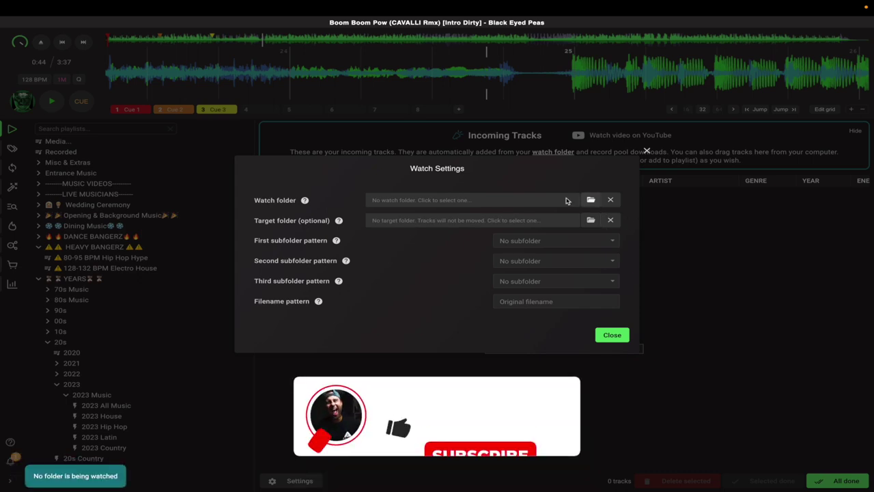
{"action": "left_click", "coordinate": [485, 201]}
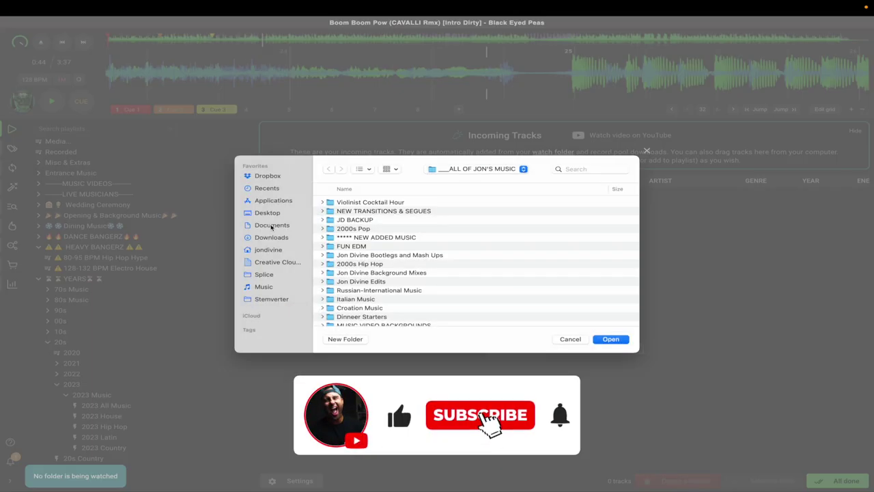
{"action": "left_click", "coordinate": [269, 237]}
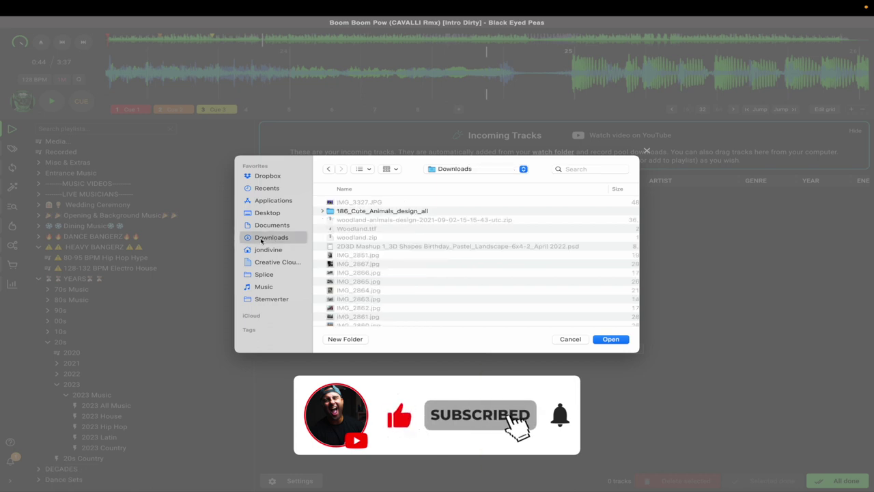
{"action": "left_click", "coordinate": [611, 339]}
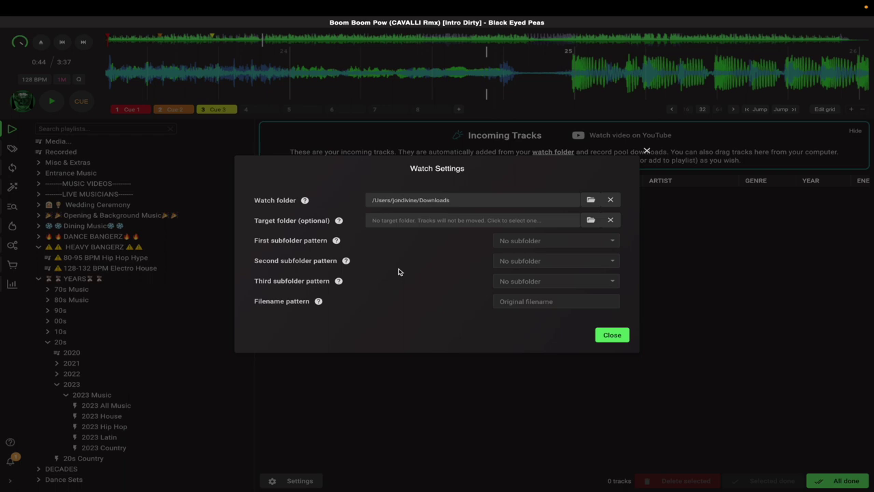
Set the target folder to the 2023 Music folder inside the main music library.
{"action": "left_click", "coordinate": [586, 220]}
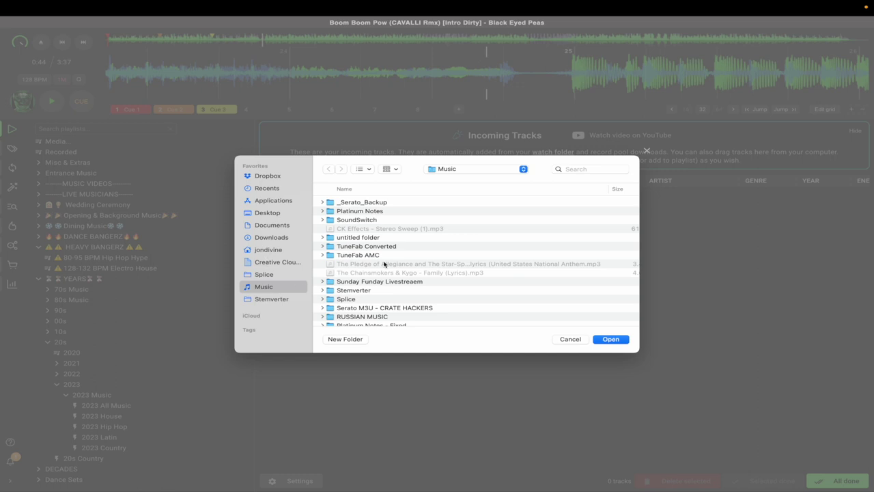
{"action": "scroll", "coordinate": [400, 198], "scroll_direction": "down", "scroll_amount": 2}
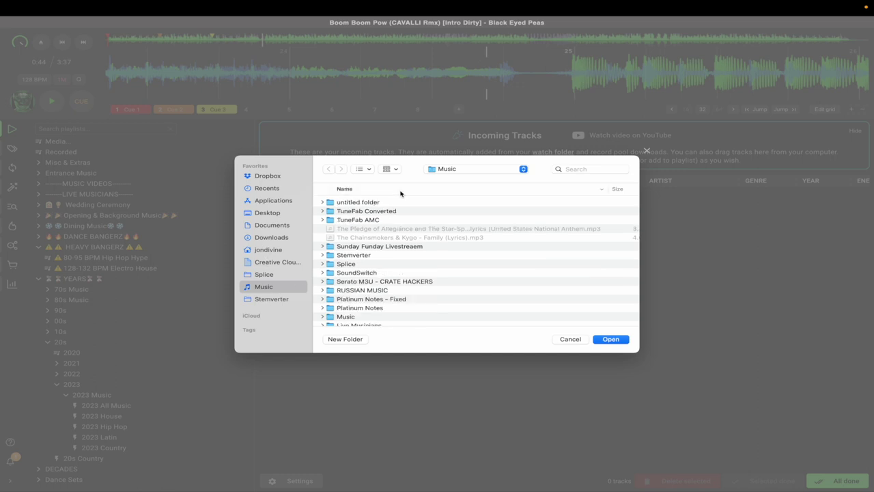
{"action": "scroll", "coordinate": [400, 198], "scroll_direction": "up", "scroll_amount": 5}
{"action": "double_click", "coordinate": [374, 202]}
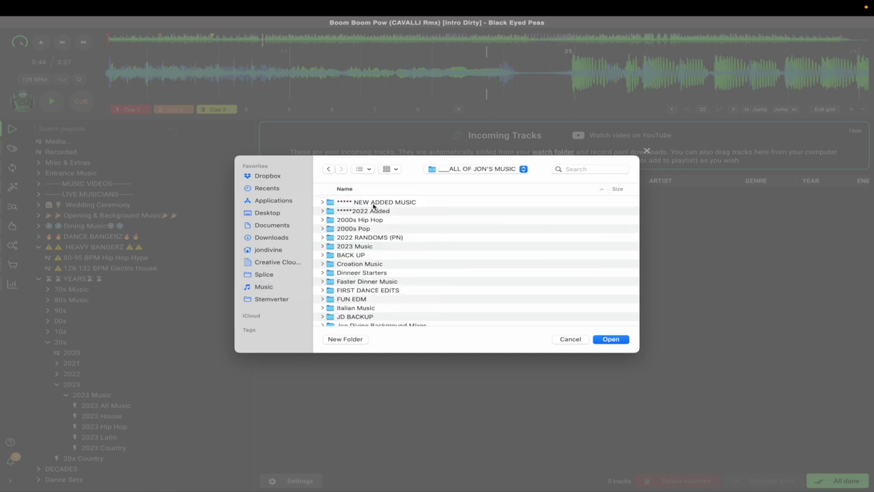
{"action": "left_click", "coordinate": [347, 248]}
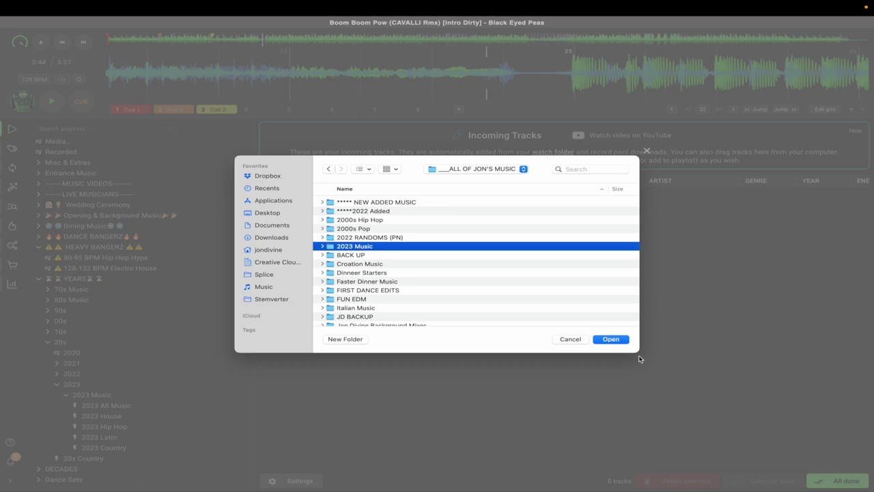
{"action": "left_click", "coordinate": [618, 340]}
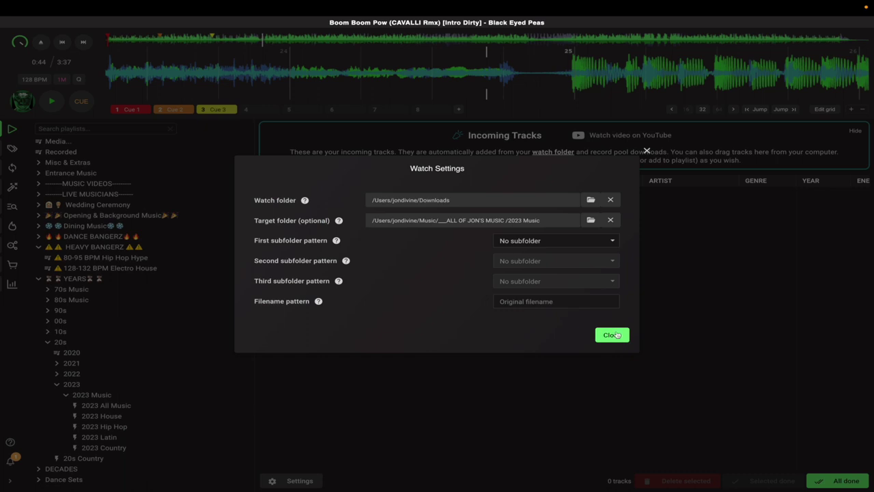
Set the first subfolder pattern to Year and the second to Genre.
{"action": "left_click", "coordinate": [538, 241]}
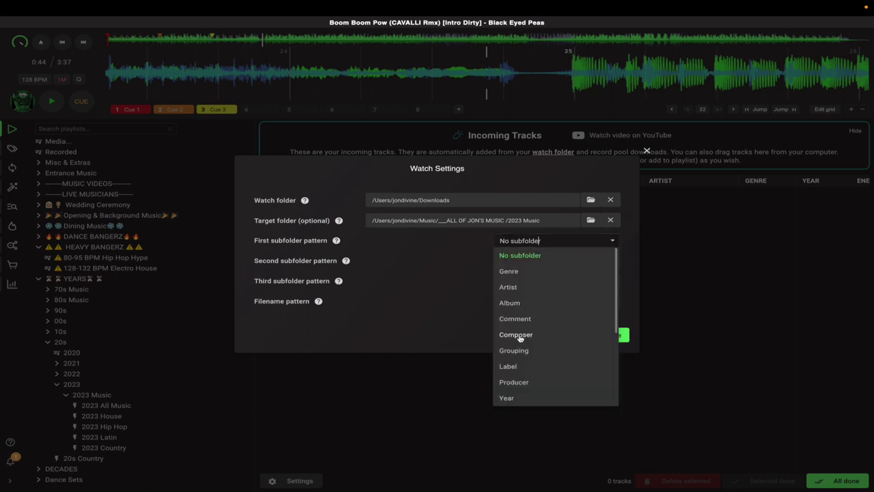
{"action": "left_click", "coordinate": [507, 399]}
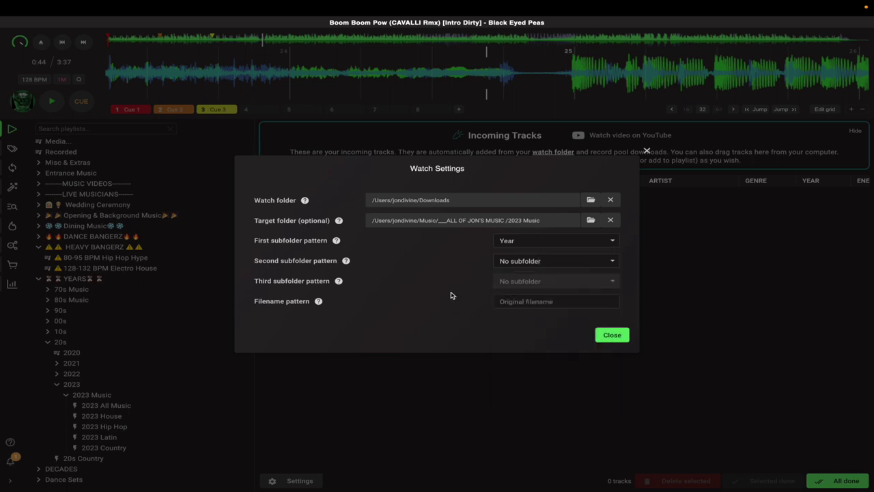
{"action": "left_click", "coordinate": [528, 262]}
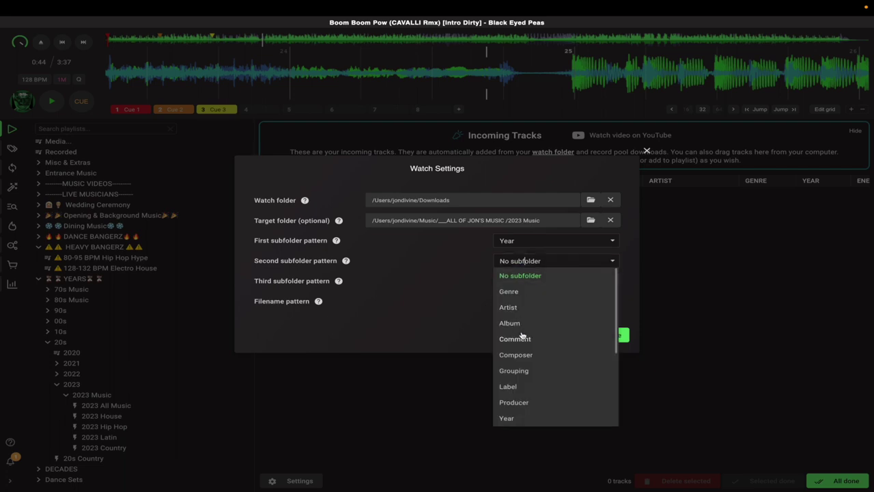
{"action": "left_click", "coordinate": [509, 291]}
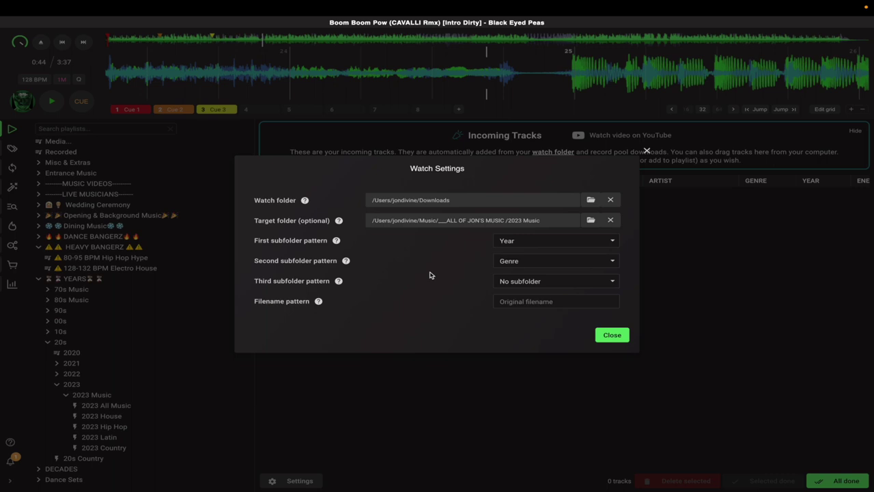
{"action": "left_click", "coordinate": [511, 280]}
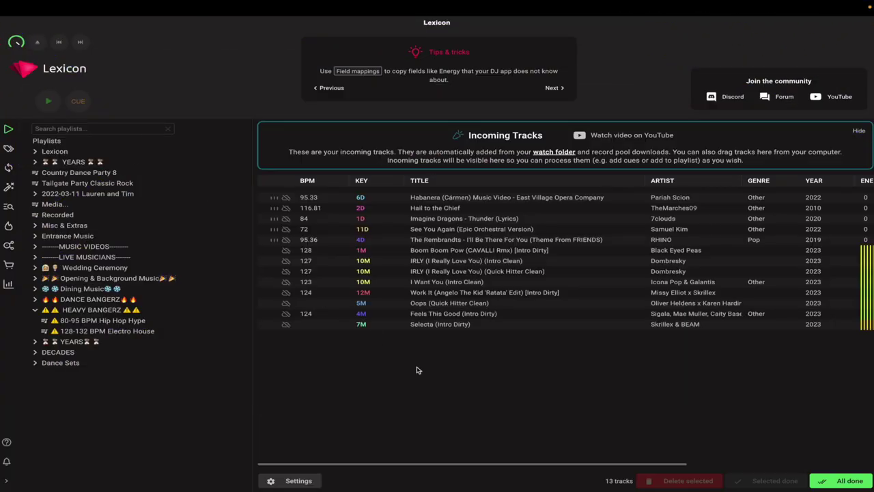
Select the eight tracks from Boom Boom Pow through Selecta and analyze their BPM, beatgrid and key.
{"action": "left_click", "coordinate": [469, 251]}
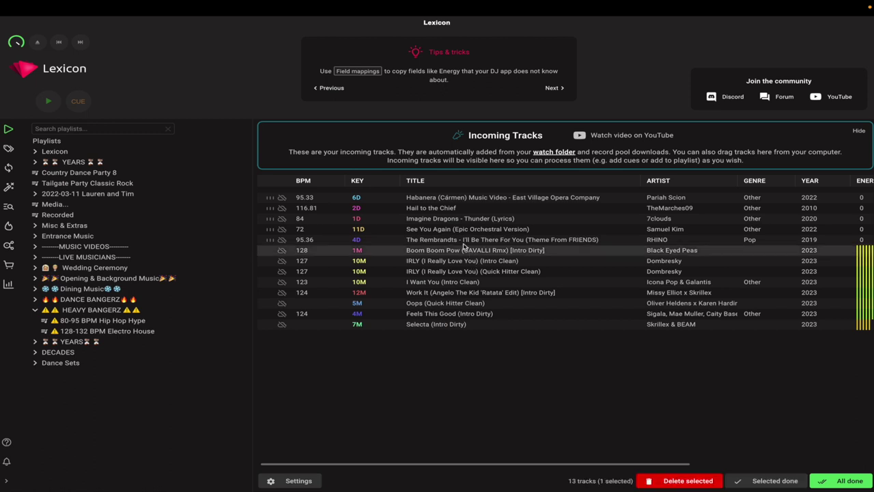
{"action": "scroll", "coordinate": [487, 272], "scroll_direction": "right", "scroll_amount": 1}
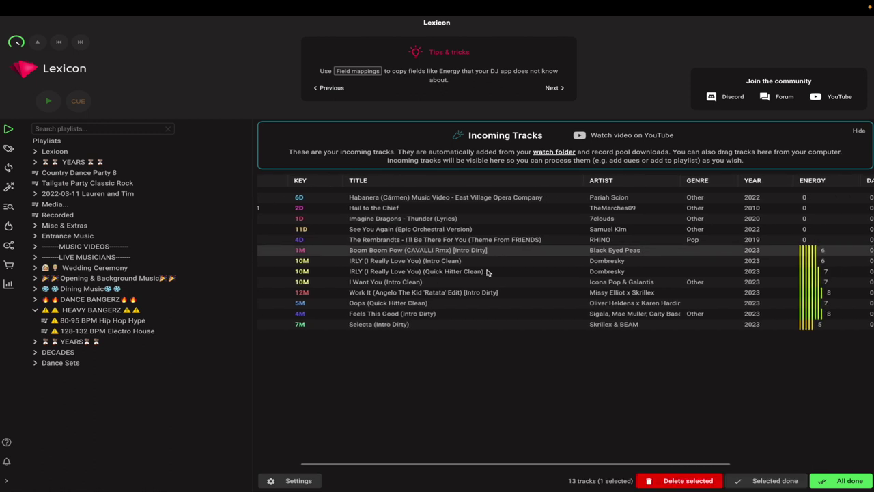
{"action": "left_click", "coordinate": [475, 325], "text": "shift"}
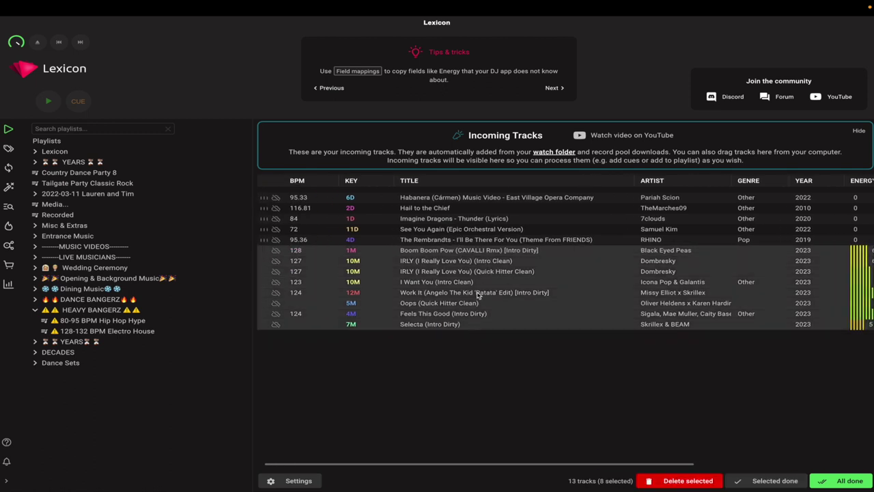
{"action": "right_click", "coordinate": [481, 277]}
{"action": "left_click", "coordinate": [506, 313]}
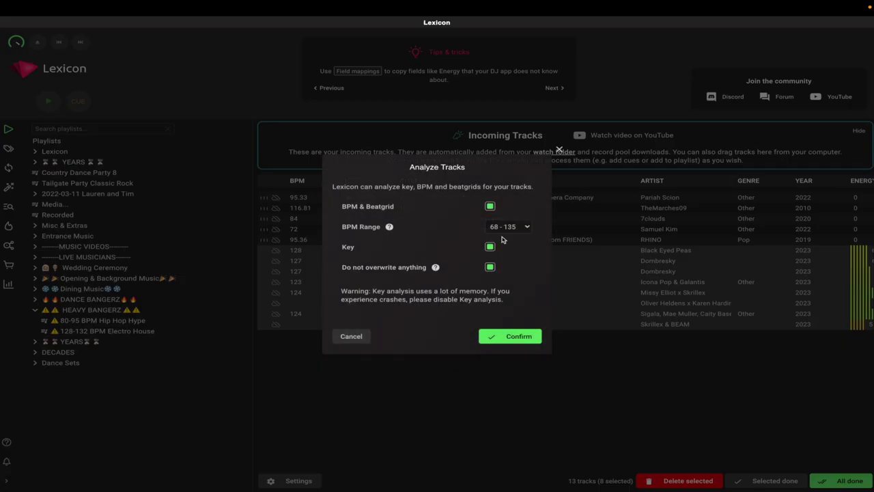
{"action": "left_click", "coordinate": [523, 336]}
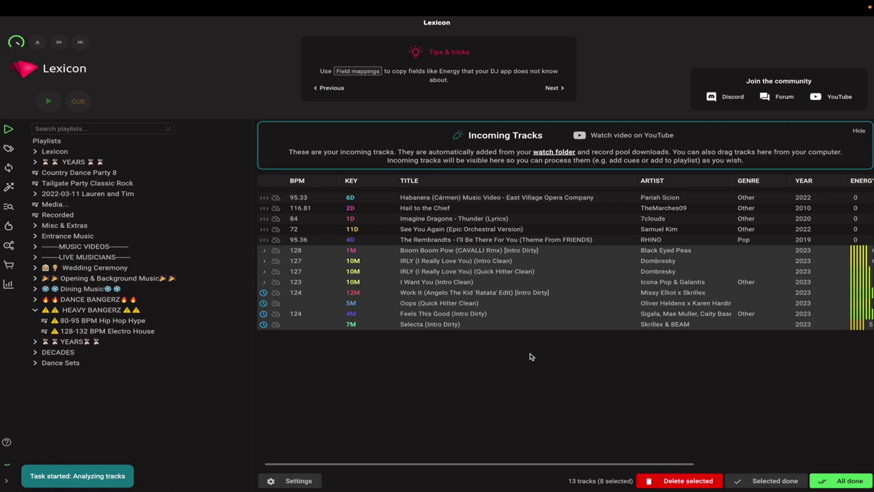
Give the eight tracks genre House with fetched tags and album art, then mark all 13 done.
{"action": "right_click", "coordinate": [744, 270]}
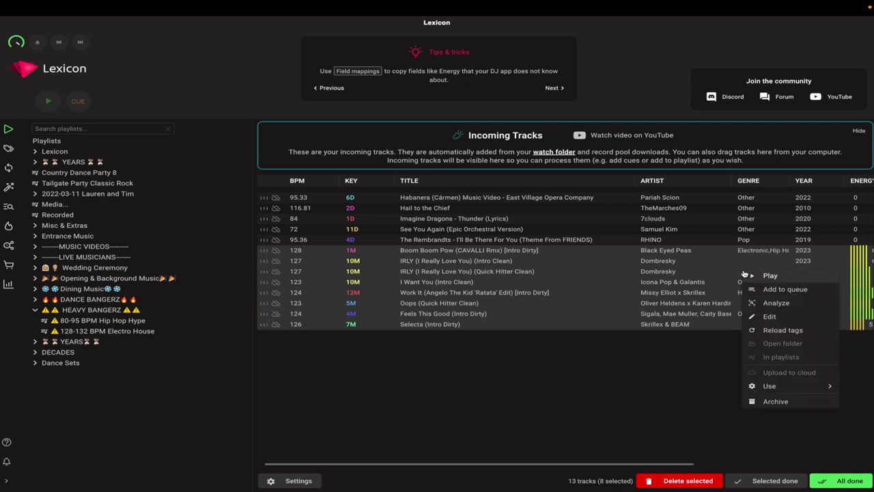
{"action": "left_click", "coordinate": [769, 317]}
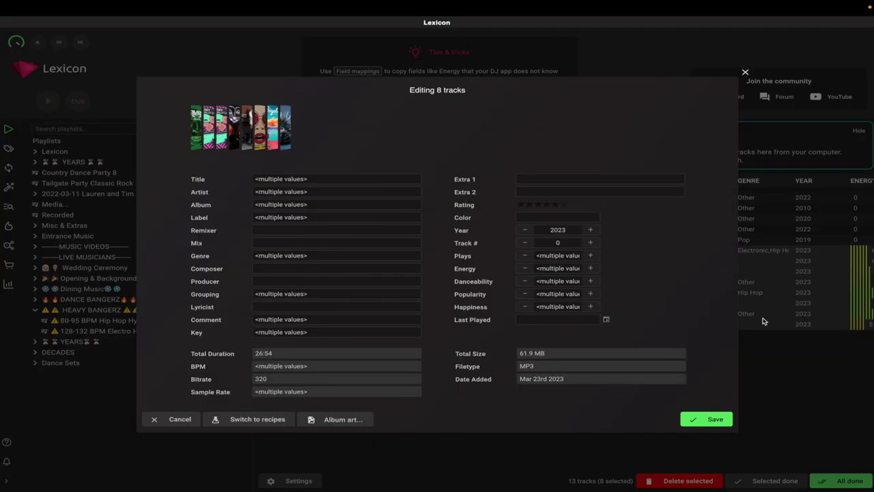
{"action": "left_click", "coordinate": [308, 257]}
{"action": "type", "text": "House"}
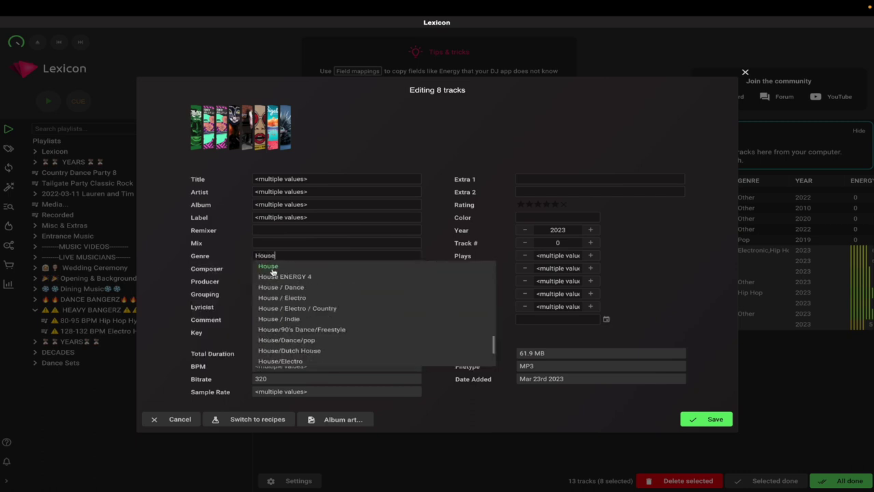
{"action": "left_click", "coordinate": [273, 271]}
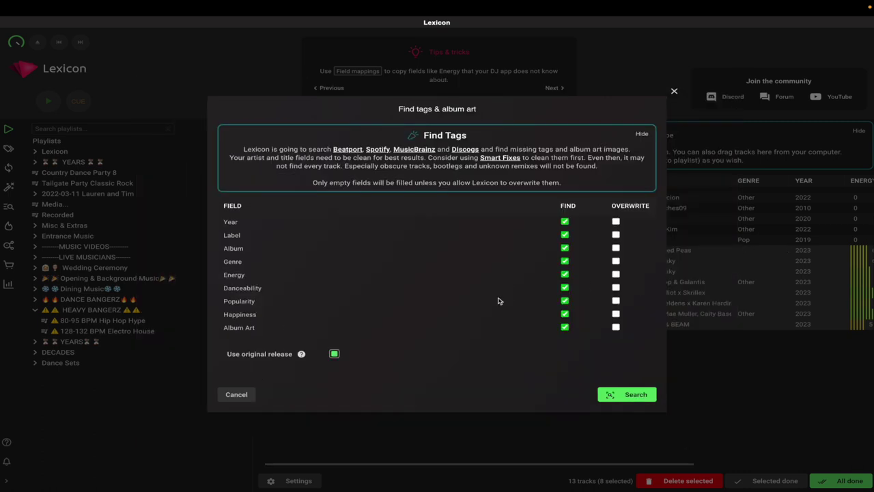
{"action": "left_click", "coordinate": [630, 393]}
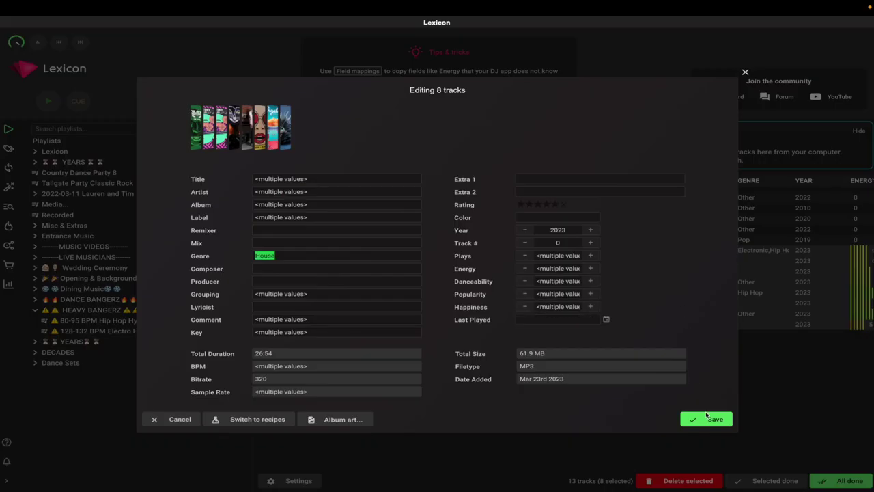
{"action": "left_click", "coordinate": [704, 418]}
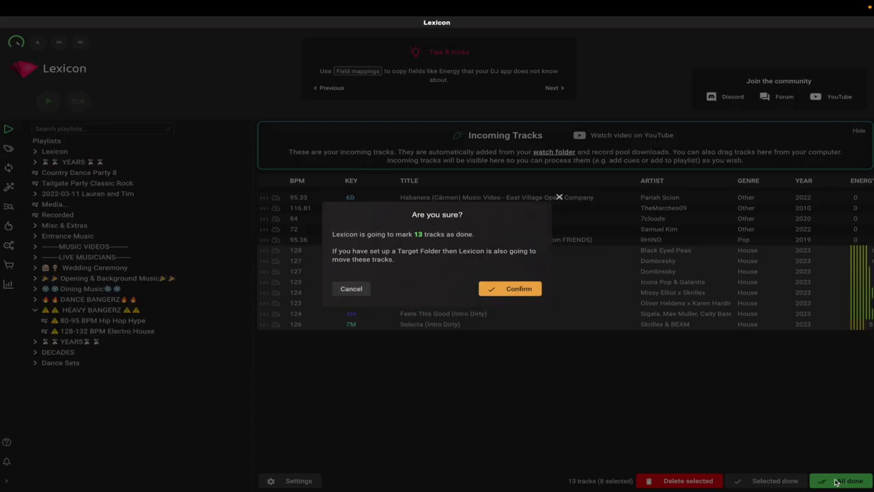
{"action": "left_click", "coordinate": [517, 289]}
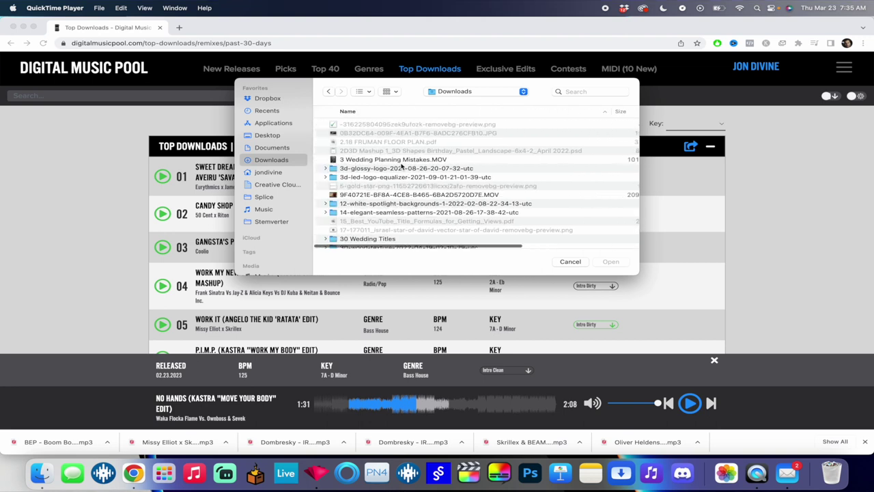
Navigate from Music through the all-music folder, 2023 Music and 2023 into the House folder.
{"action": "scroll", "coordinate": [403, 166], "scroll_direction": "down", "scroll_amount": 5}
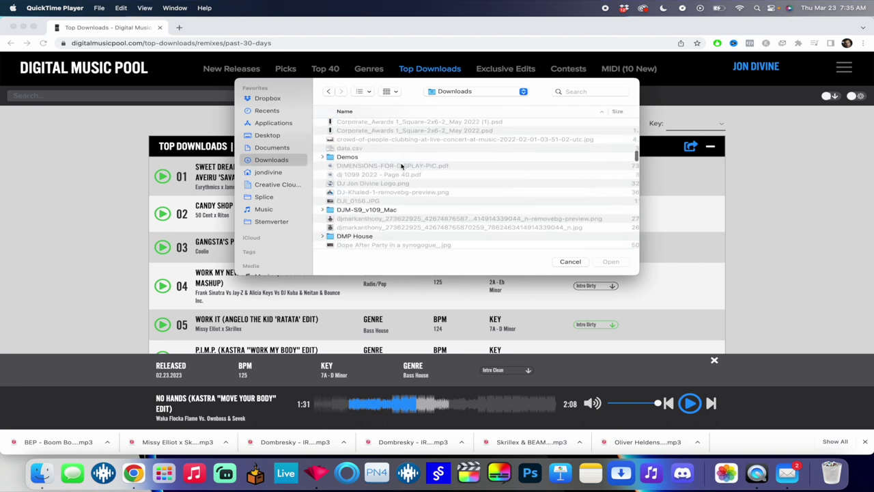
{"action": "scroll", "coordinate": [252, 191], "scroll_direction": "down", "scroll_amount": 1}
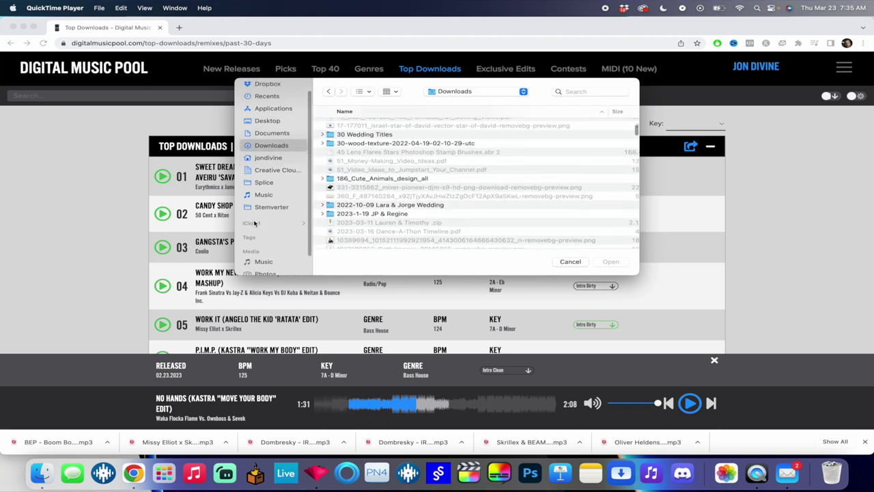
{"action": "left_click", "coordinate": [260, 194]}
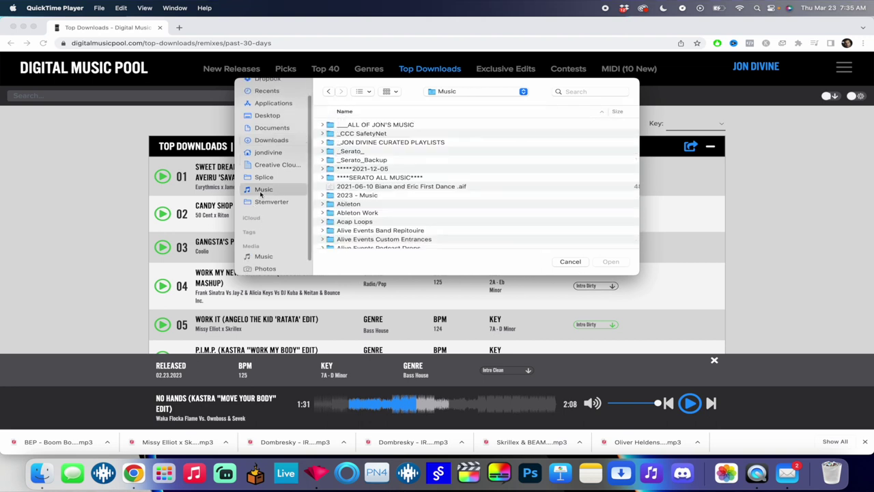
{"action": "left_click", "coordinate": [372, 124]}
{"action": "double_click", "coordinate": [366, 125]}
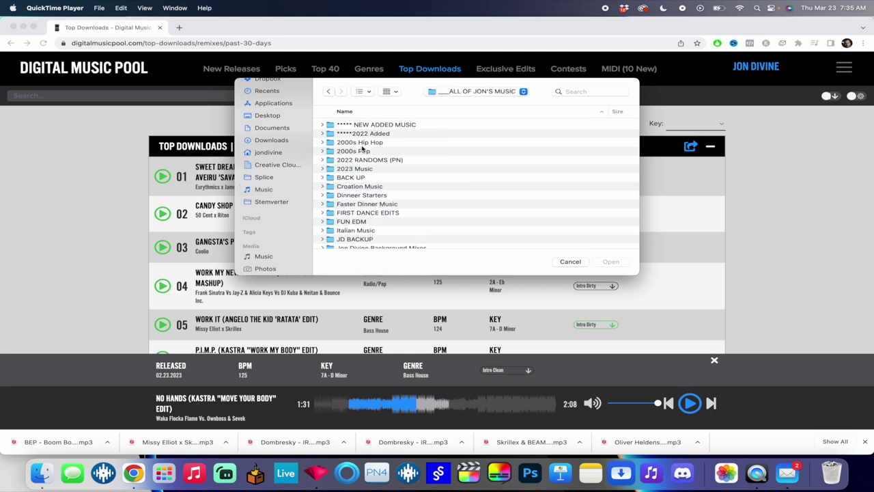
{"action": "double_click", "coordinate": [357, 168]}
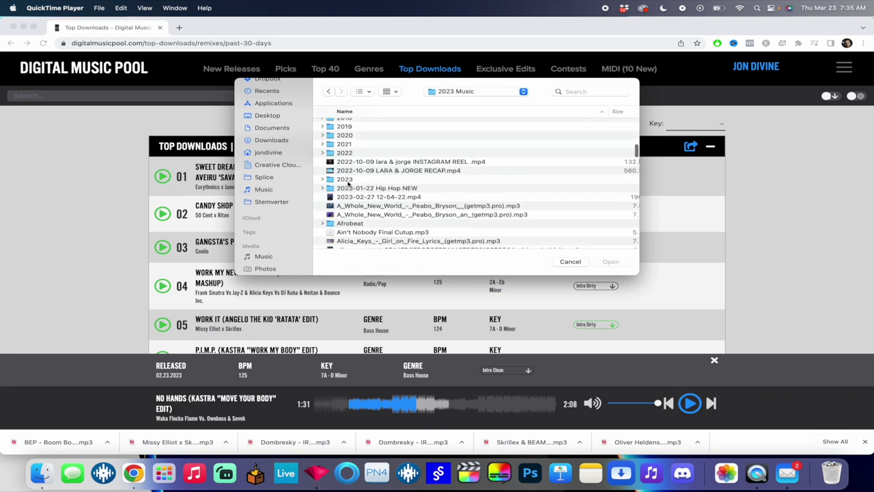
{"action": "double_click", "coordinate": [338, 176]}
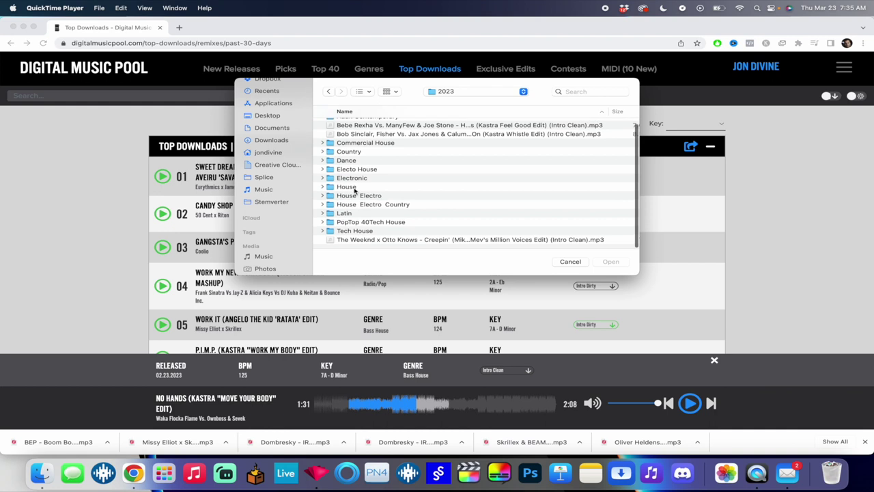
{"action": "double_click", "coordinate": [379, 196]}
{"action": "scroll", "coordinate": [372, 179], "scroll_direction": "down", "scroll_amount": 3}
{"action": "scroll", "coordinate": [373, 179], "scroll_direction": "up", "scroll_amount": 3}
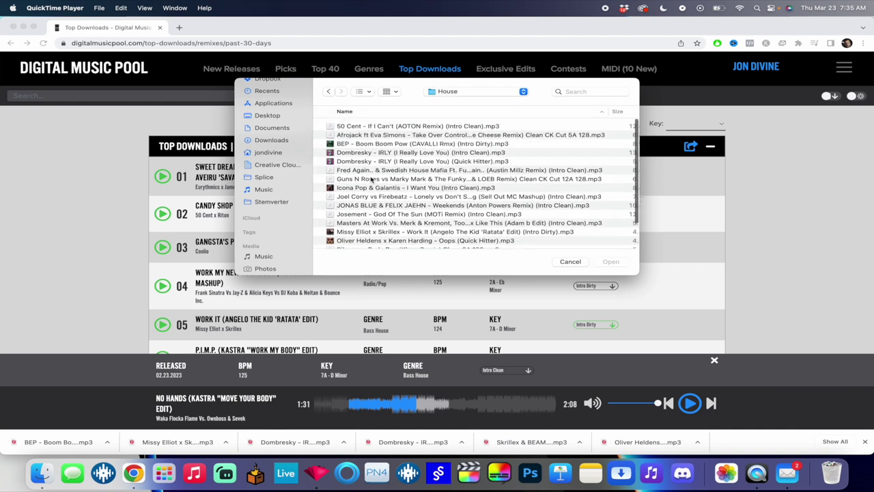